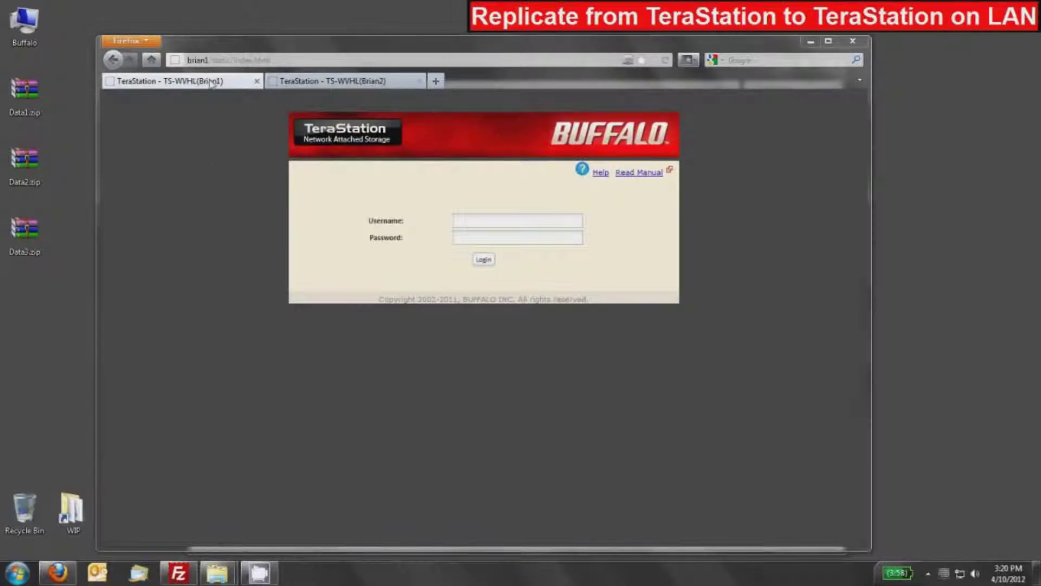
- Sign in to the Brian1 TeraStation as admin and start a new shared folder
click(303, 81)
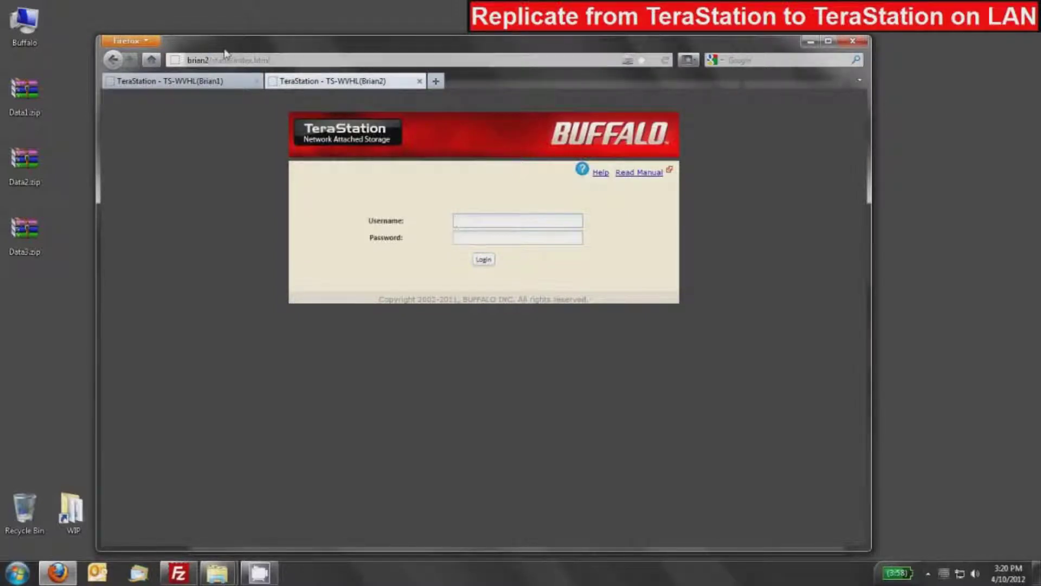
click(187, 87)
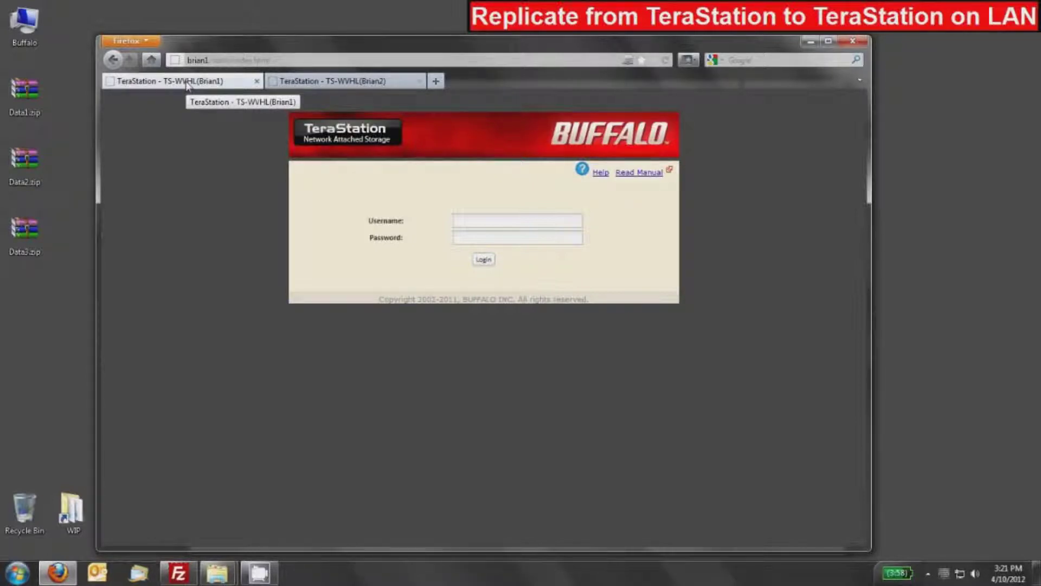
click(525, 223)
text(adm)
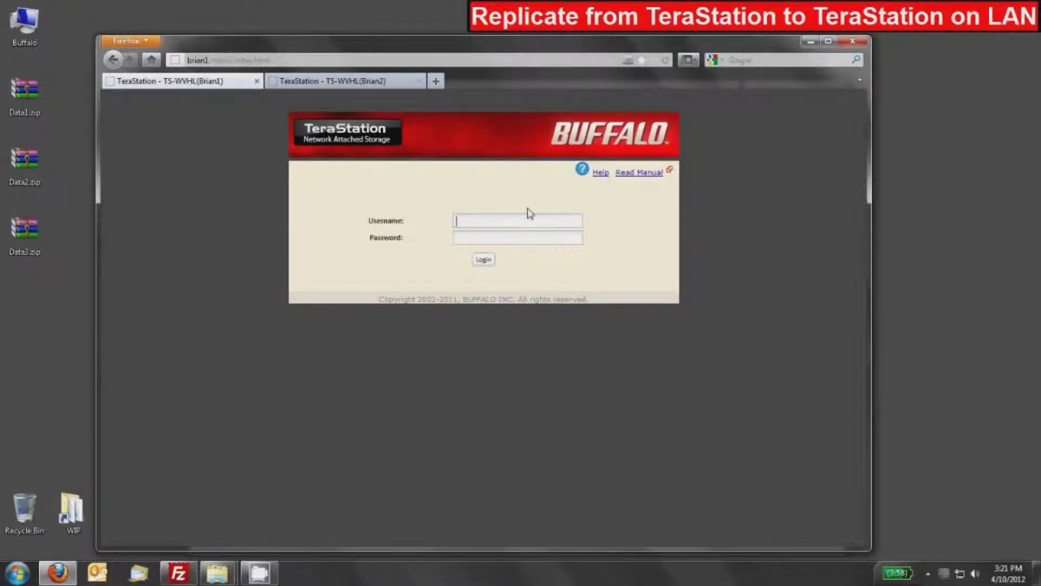
text(inpassword)
key(Return)
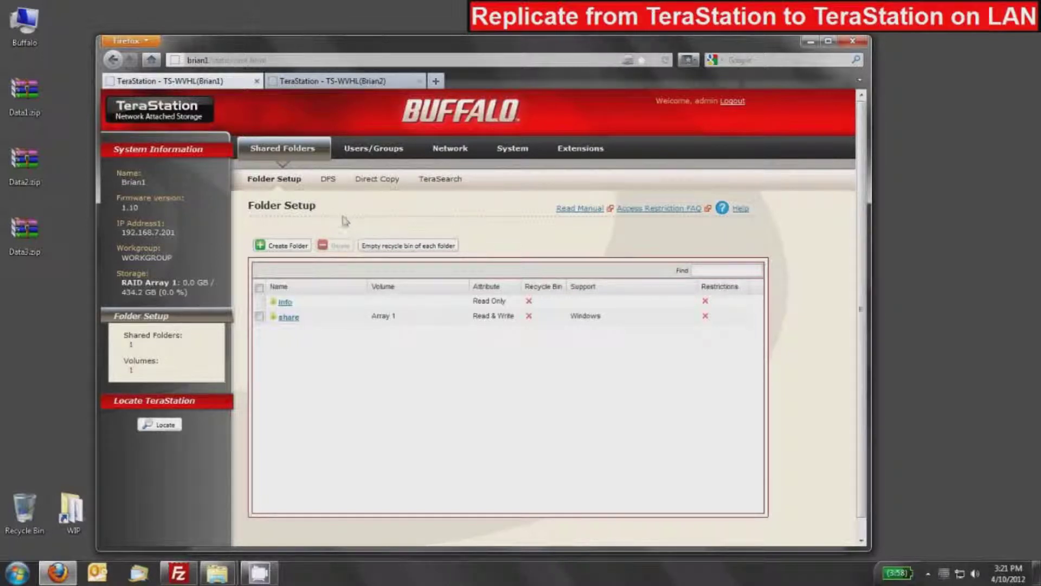
click(281, 248)
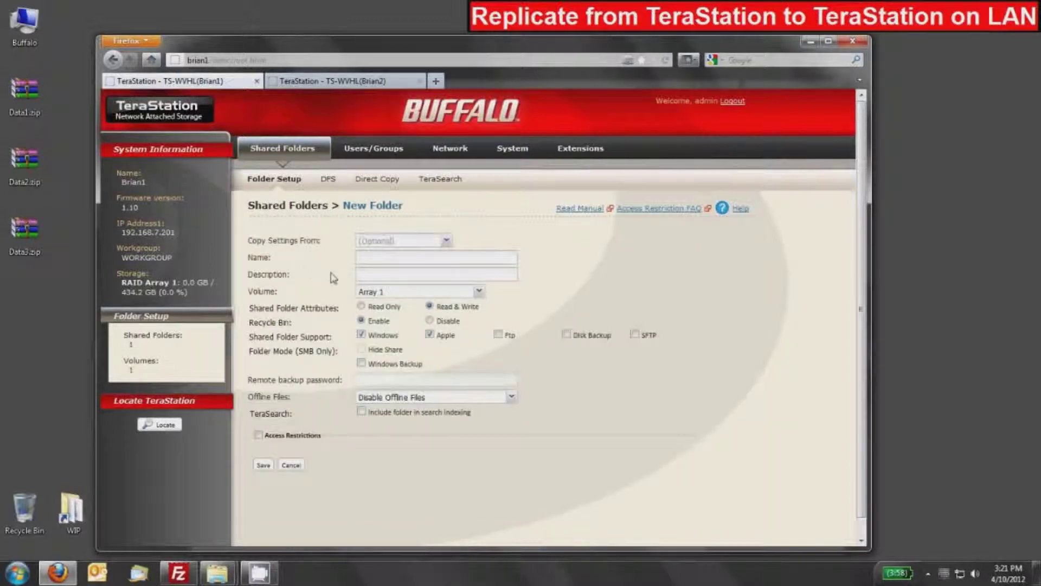
- Create a shared folder named 'source' on Brian1 with Recycle Bin disabled
text(source)
click(430, 321)
click(263, 466)
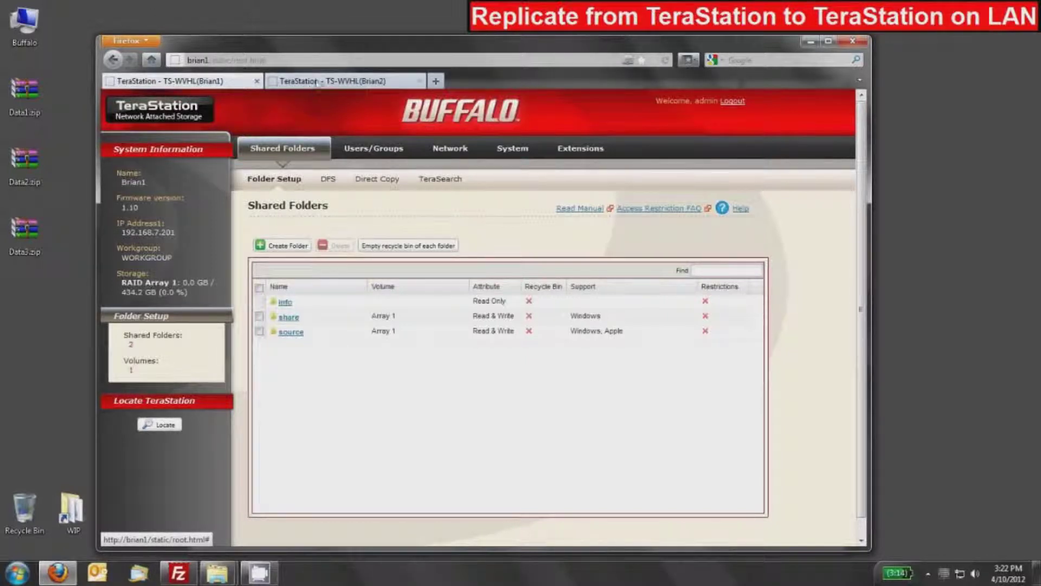
- Log in to the Brian2 TeraStation with the admin credentials
click(356, 82)
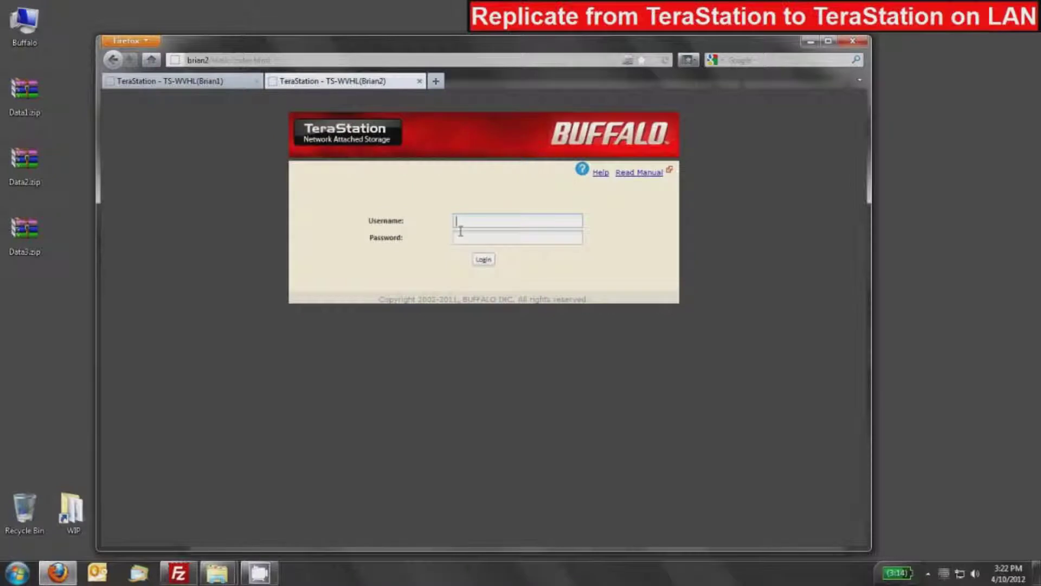
text(admin******)
key(Return)
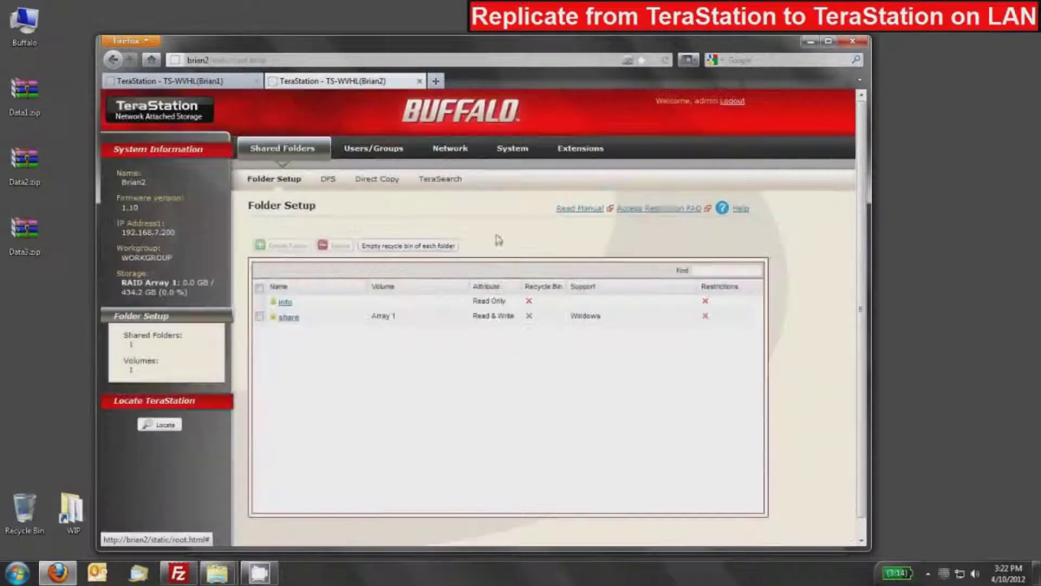
- Start a new shared folder named 'target' with Recycle Bin disabled
click(286, 246)
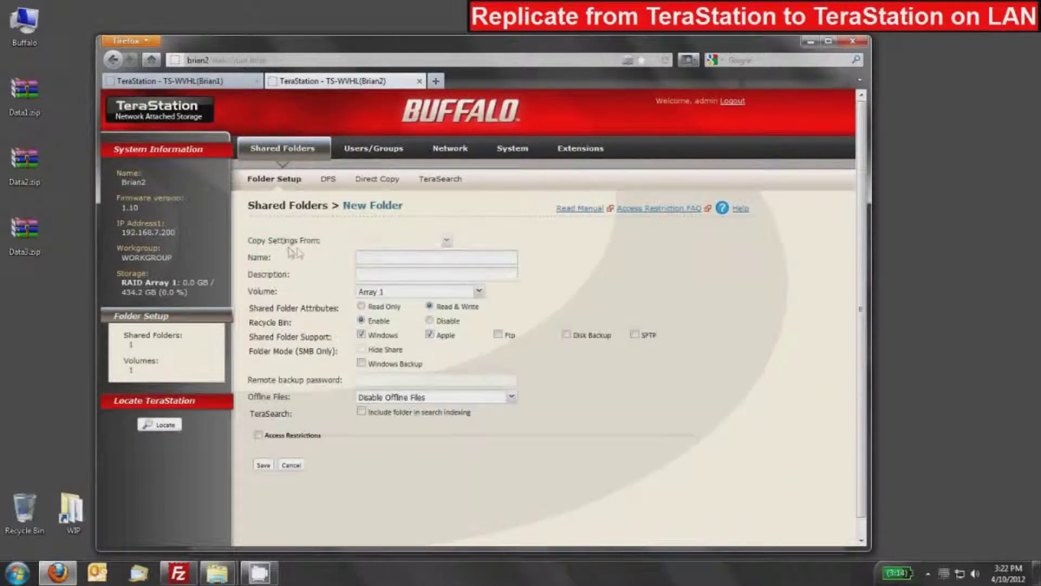
click(372, 262)
text(target)
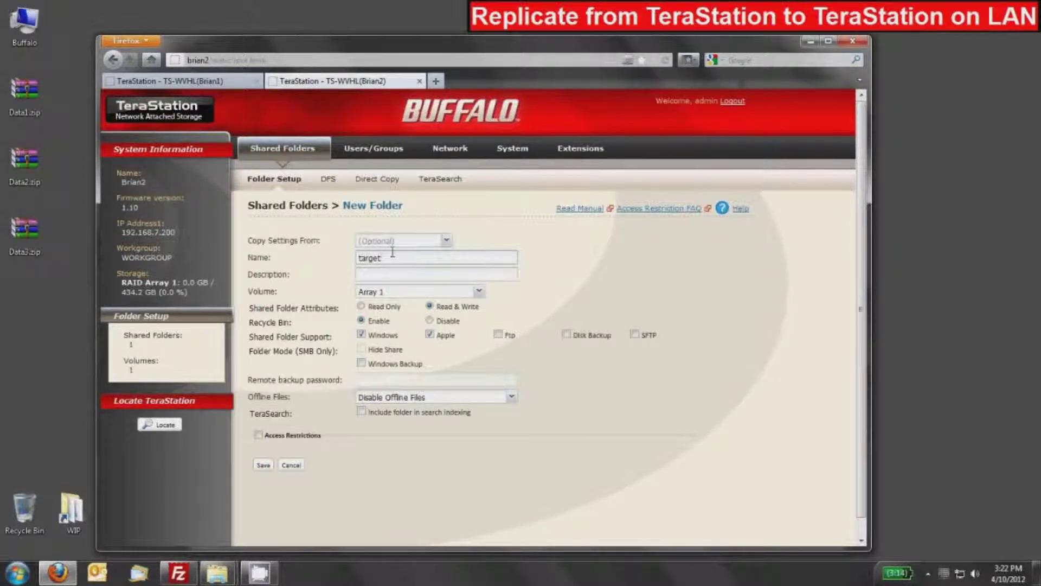
click(430, 323)
- Enable Disk Backup support on the 'target' folder and save it
click(567, 334)
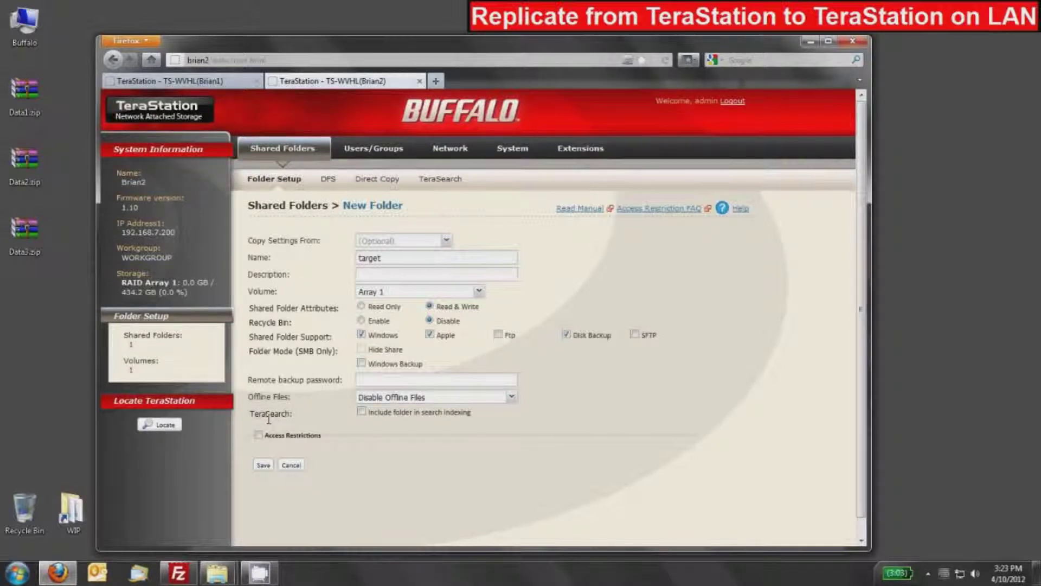
click(263, 466)
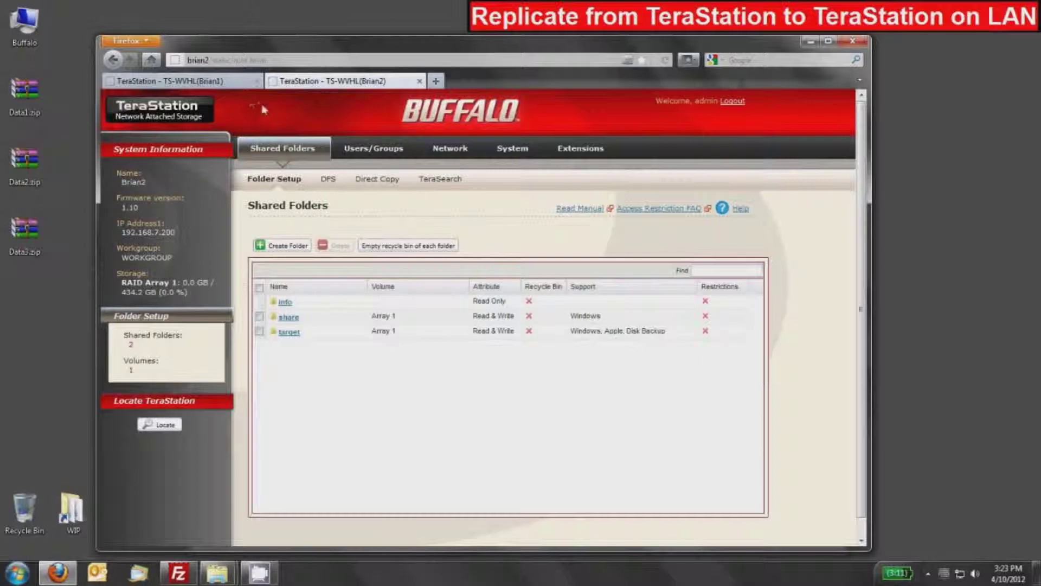
- Return to Brian1 and bring up the System > Backup page
click(220, 84)
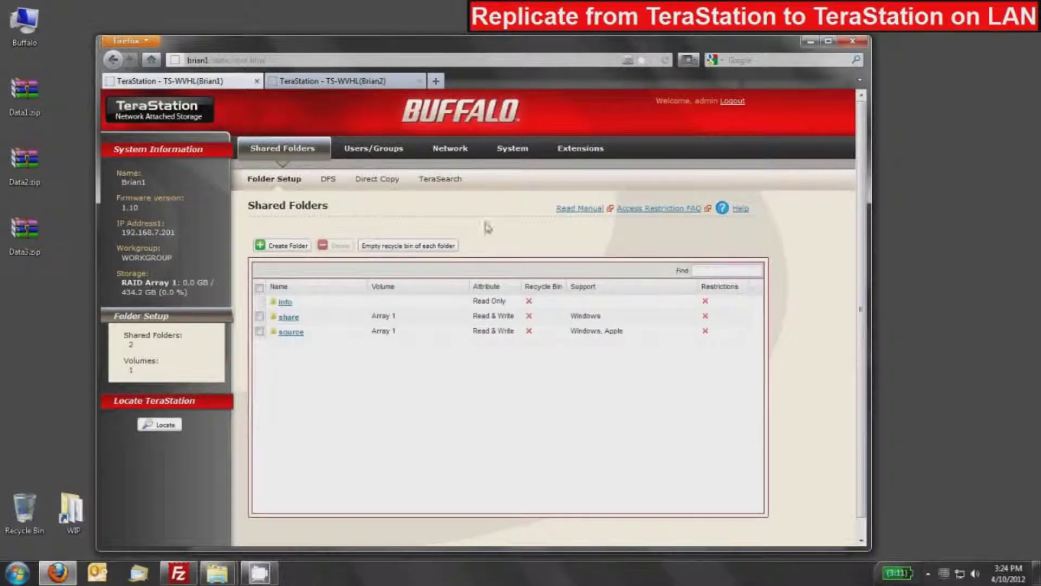
click(511, 154)
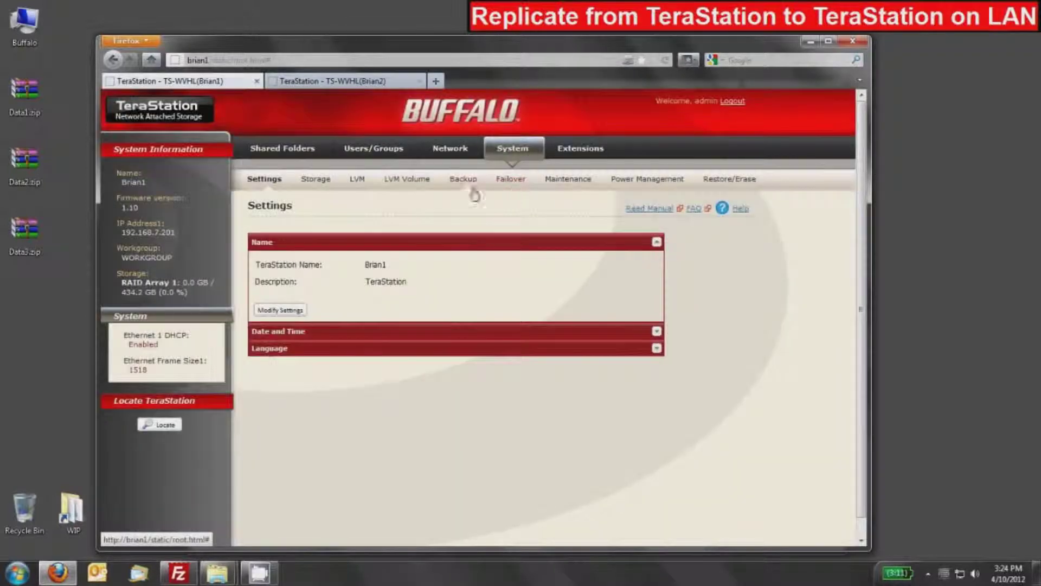
click(463, 180)
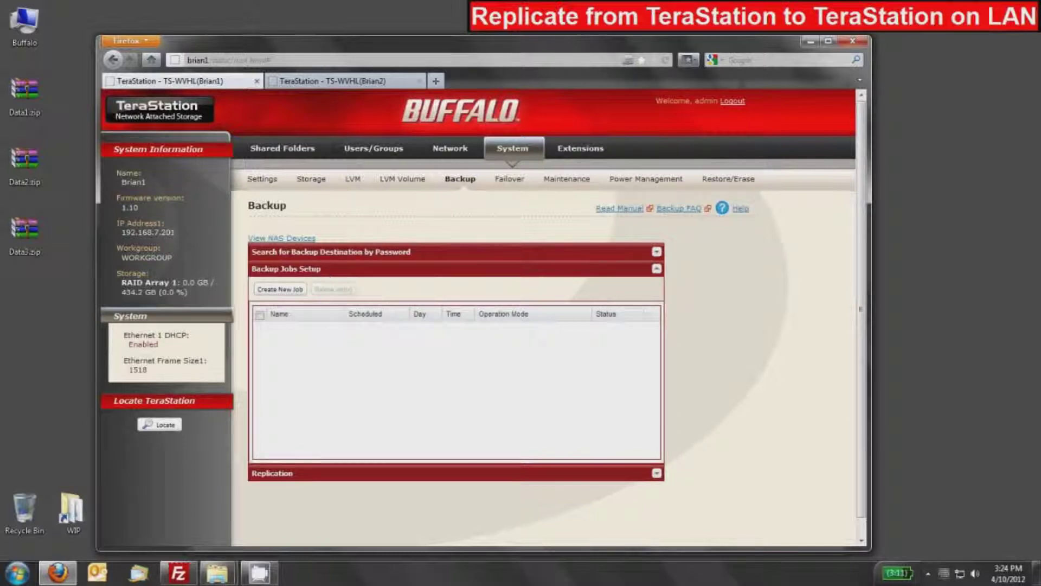
- Collapse Backup Jobs Setup and add a new task under Replication
click(289, 274)
click(272, 287)
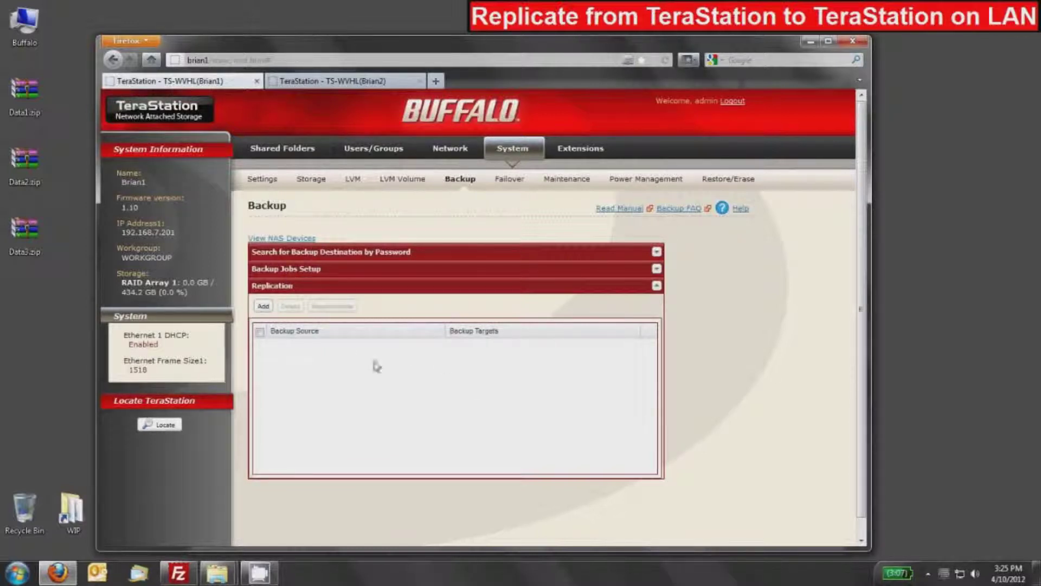
click(263, 307)
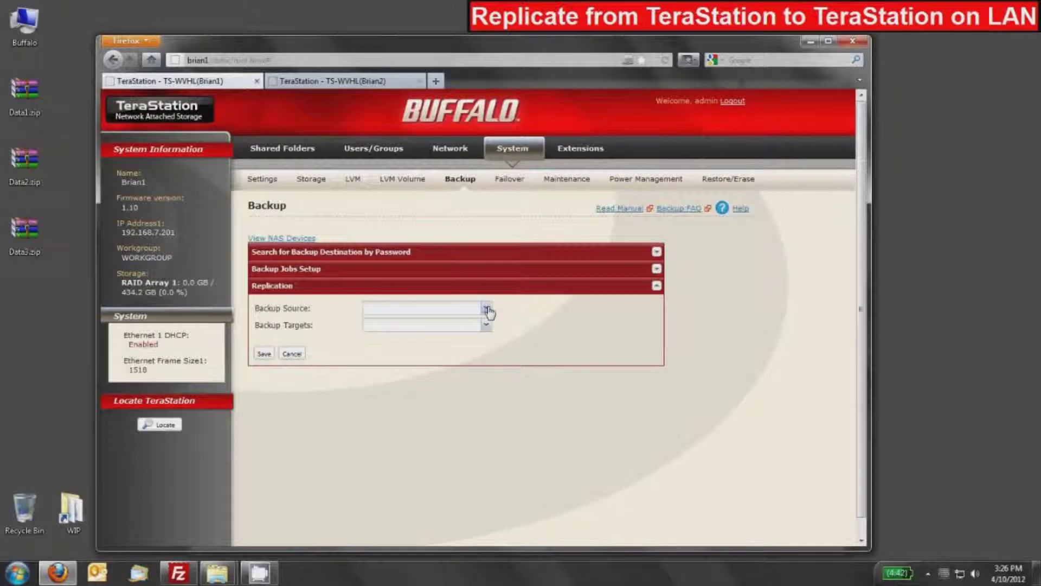
- Set the replication source to 'source' and the target to Brian2@target, then save
click(486, 309)
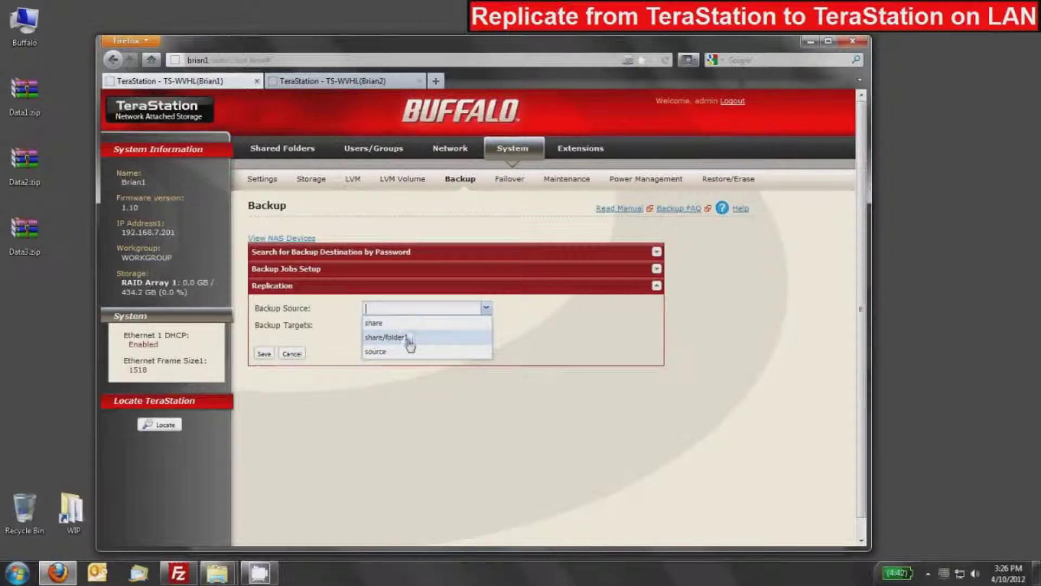
click(381, 353)
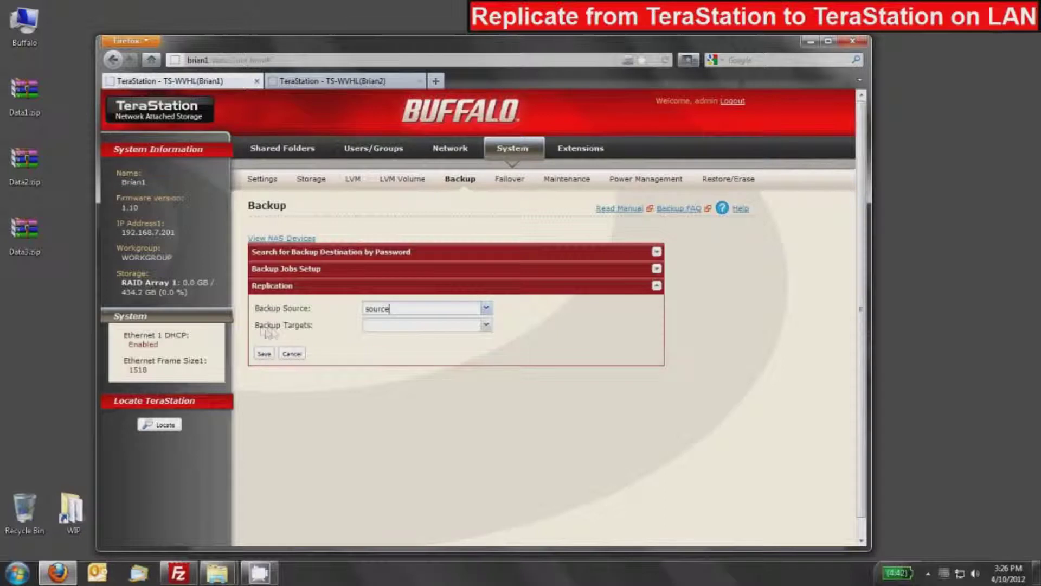
click(486, 327)
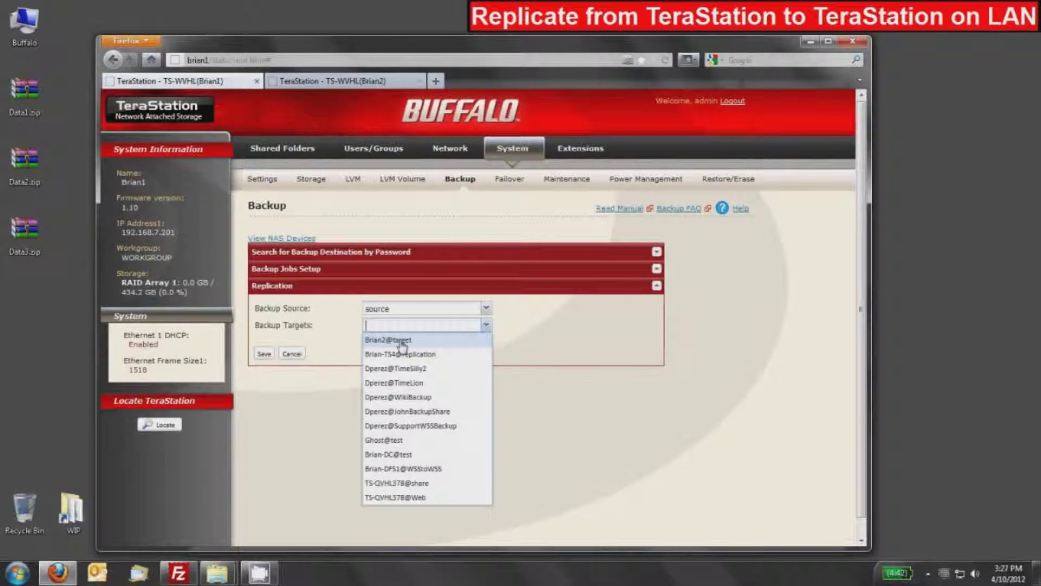
click(402, 342)
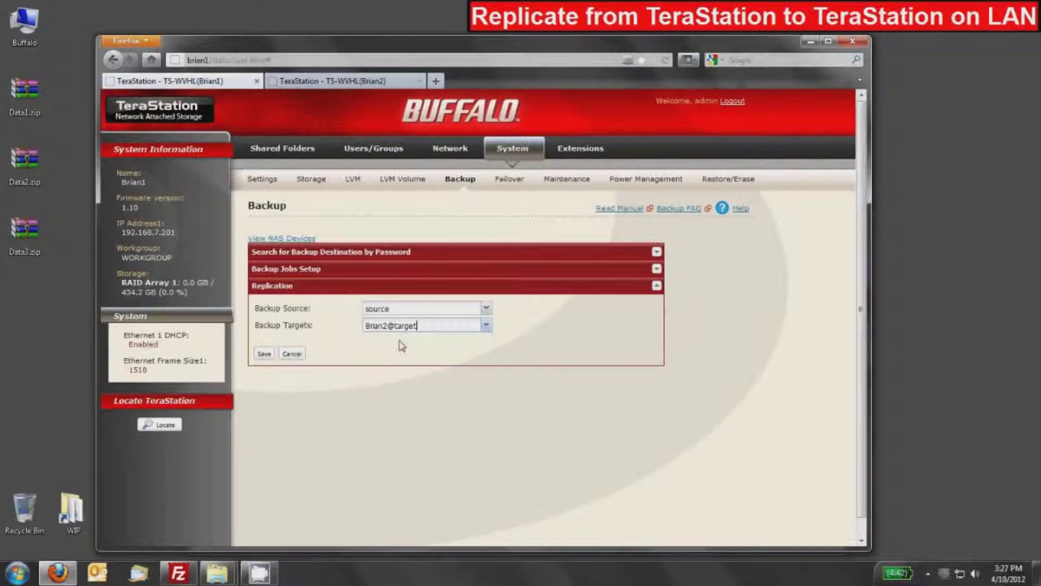
click(264, 354)
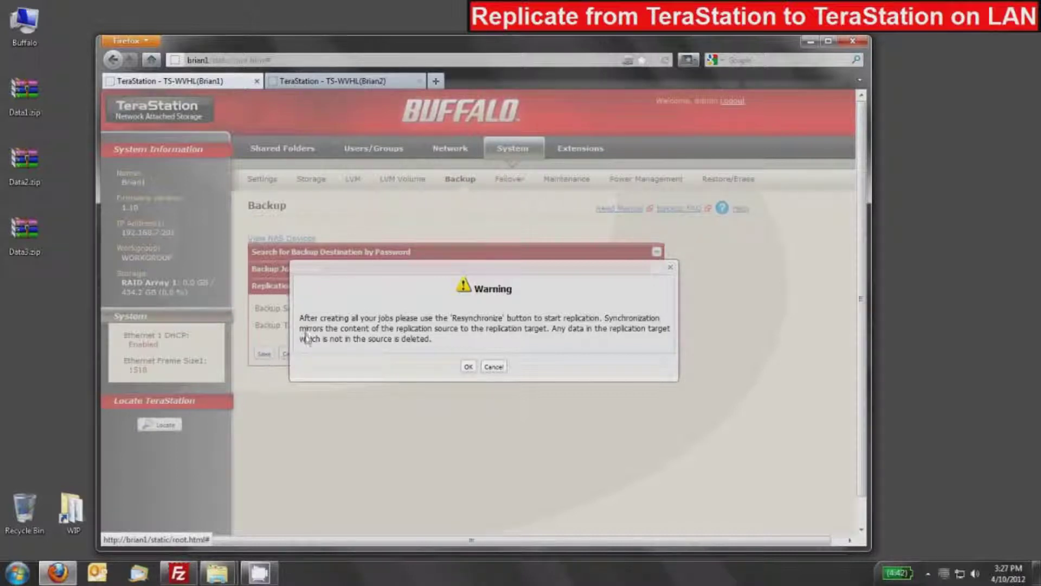
- Acknowledge the Resynchronize warning for the source → Brian2@target replication job
click(469, 368)
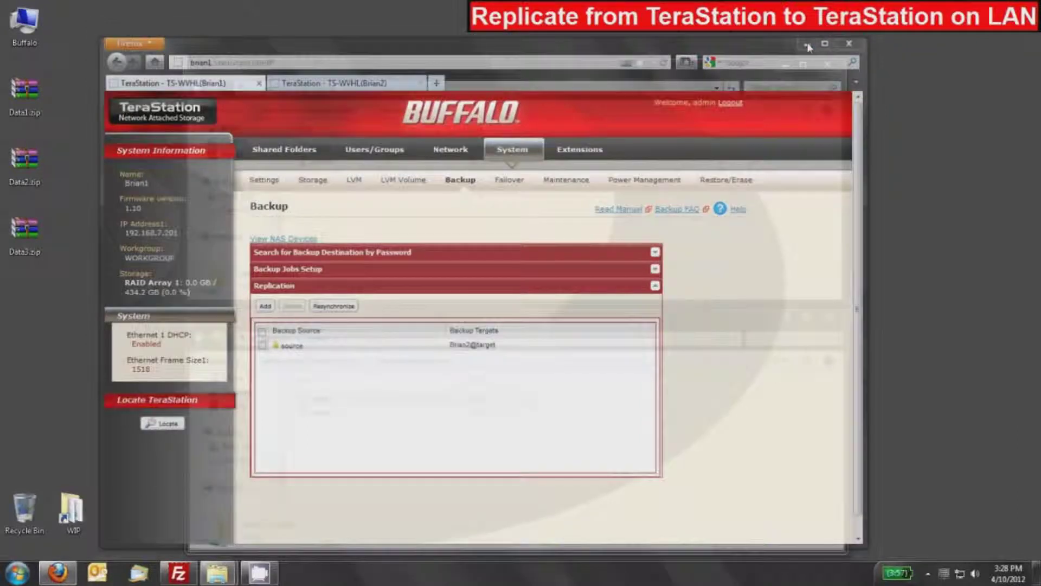
- Minimize the browser and open brian1's 'source' and brian2's 'target' shares in Explorer
click(808, 43)
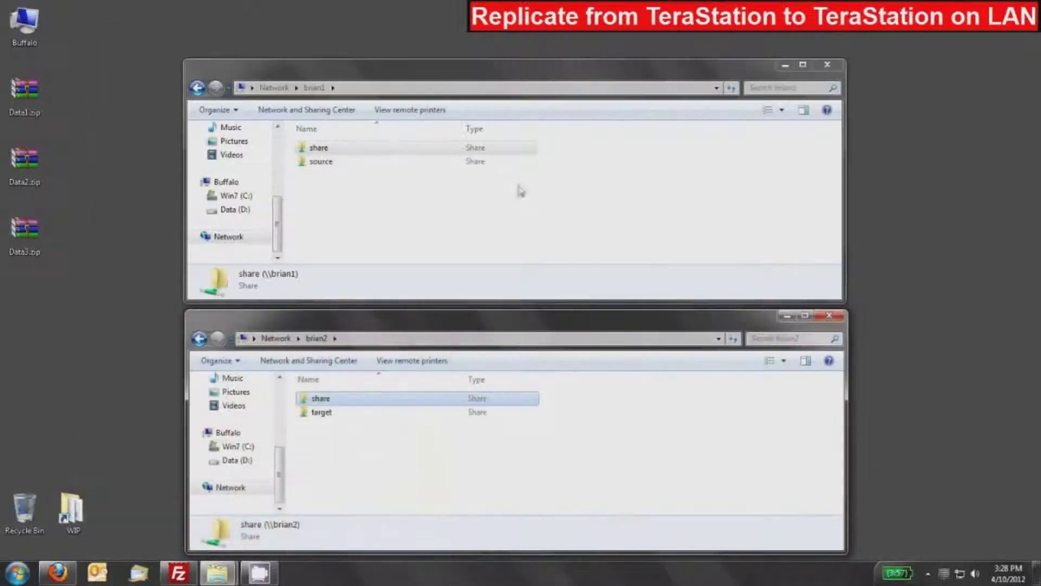
click(343, 477)
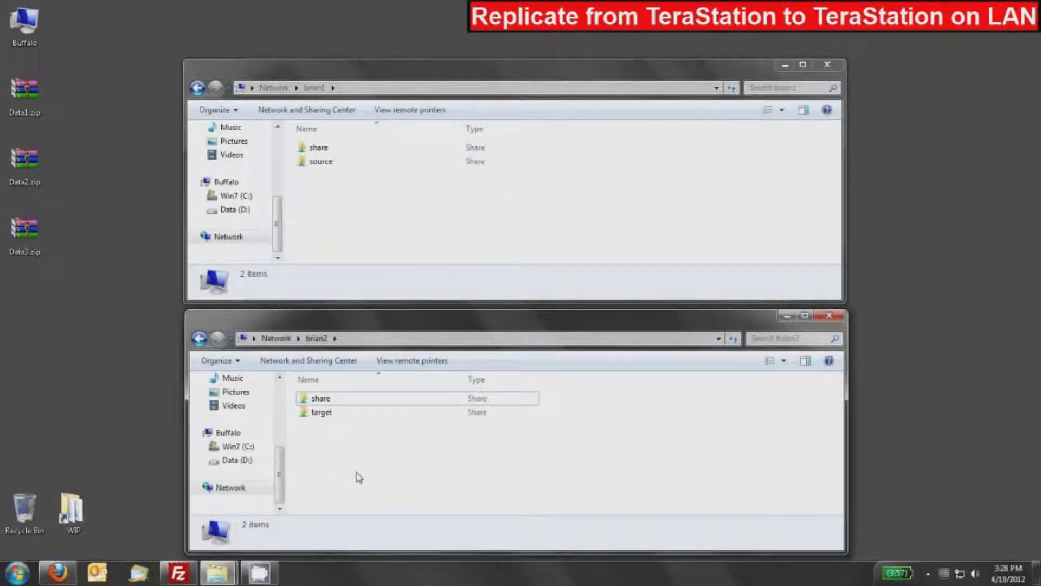
click(442, 189)
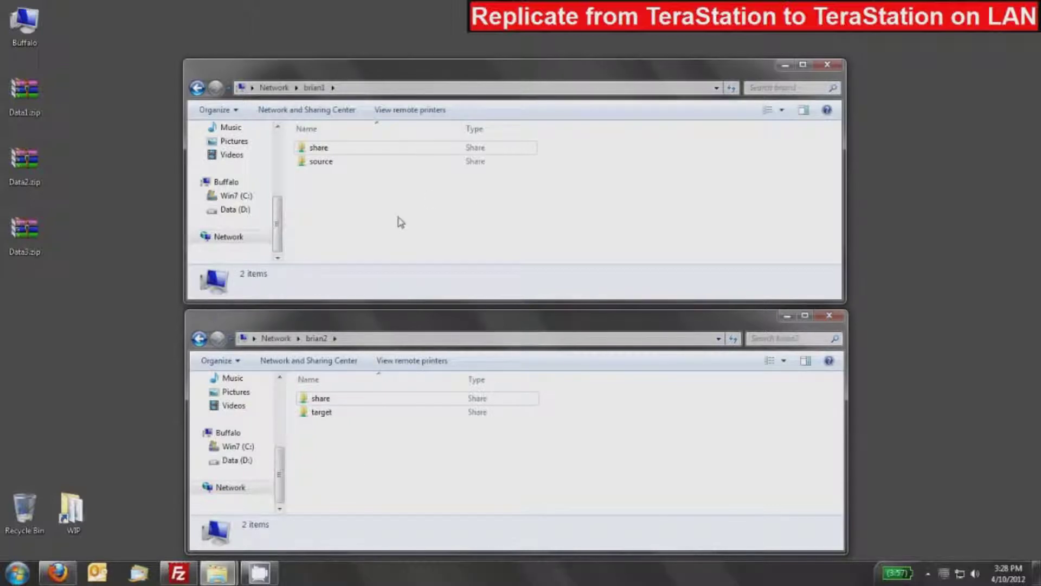
double_click(319, 162)
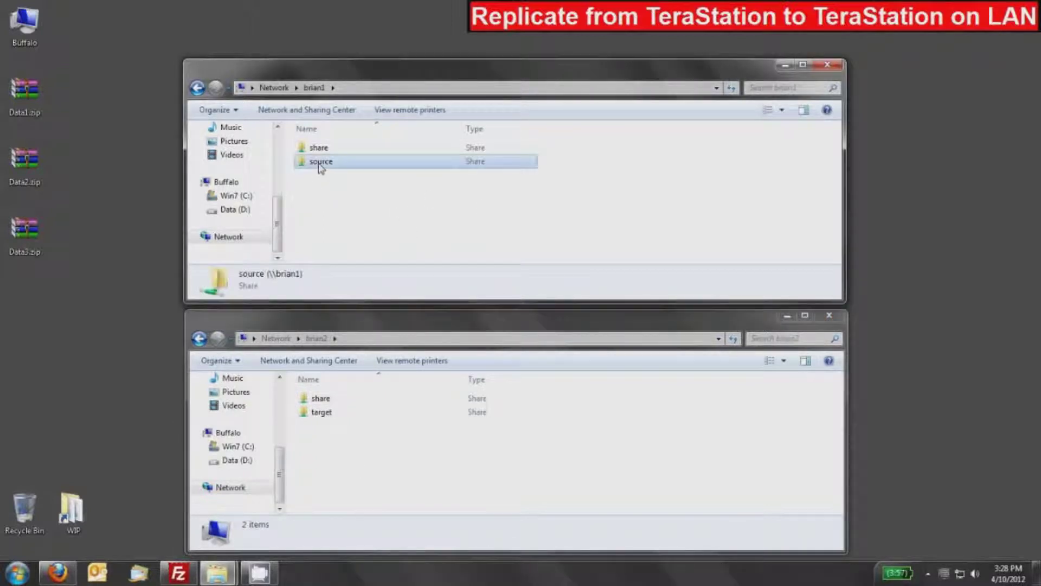
click(343, 448)
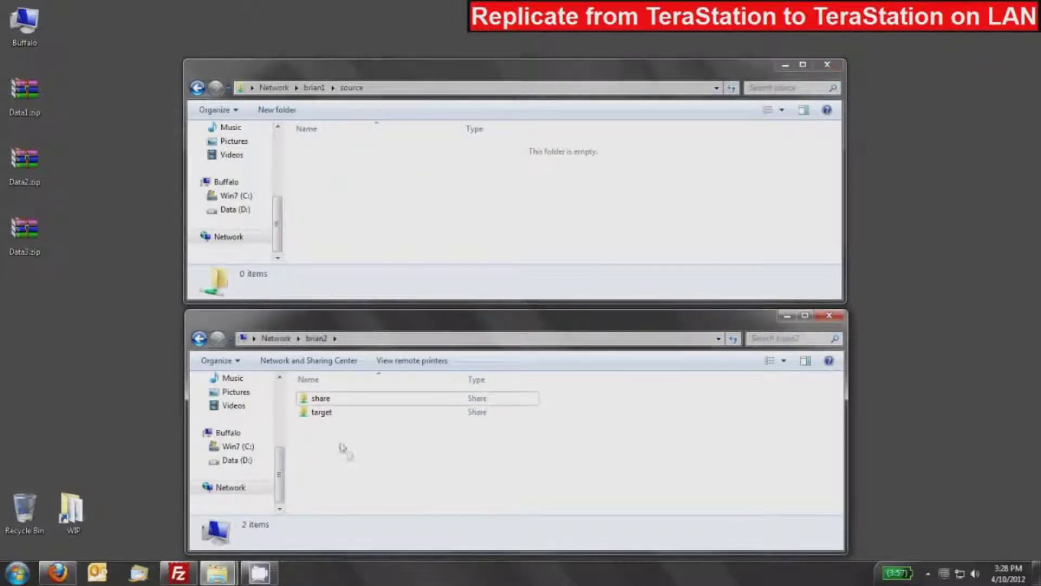
double_click(323, 415)
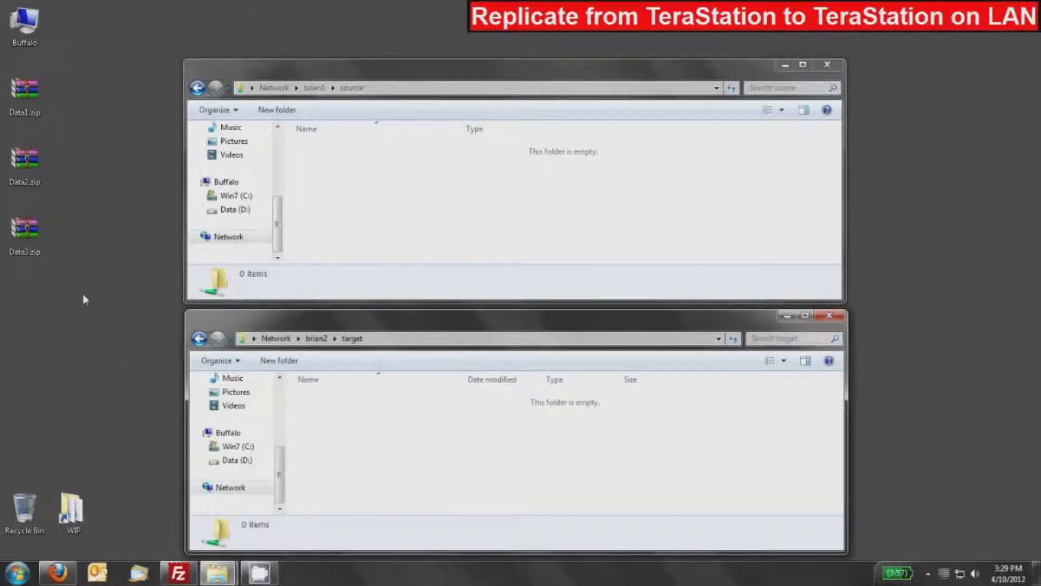
- Copy Data1.zip, Data2.zip and Data3.zip into 'source' and refresh 'target' to confirm them
drag(79, 70, 6, 260)
drag(34, 170, 386, 180)
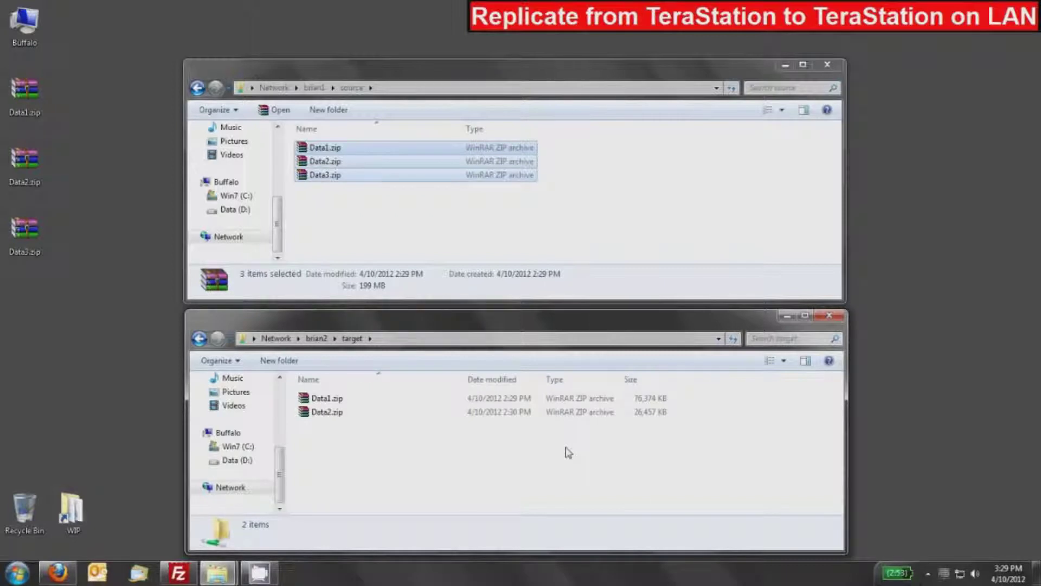
click(345, 191)
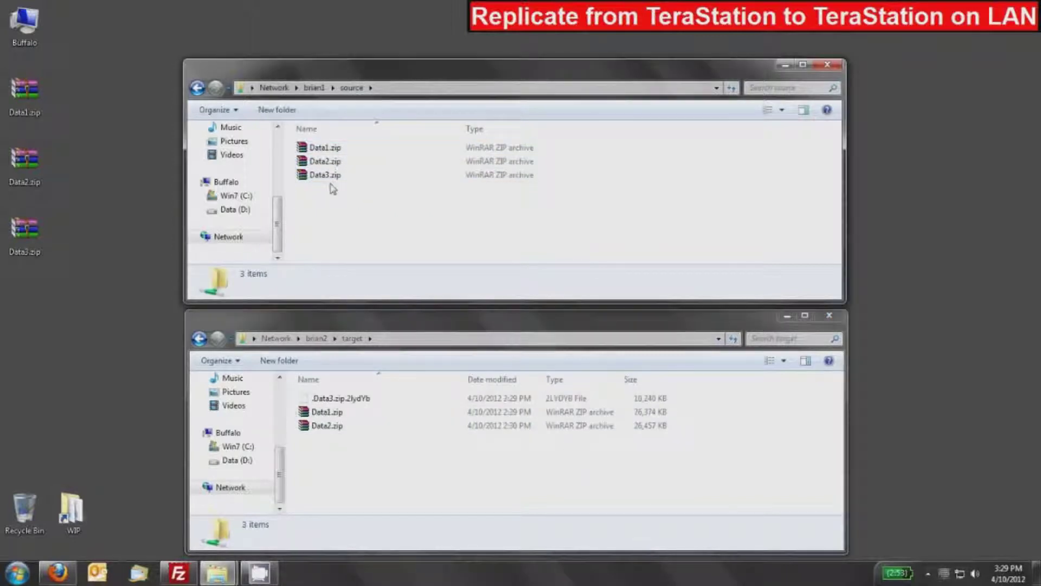
click(327, 176)
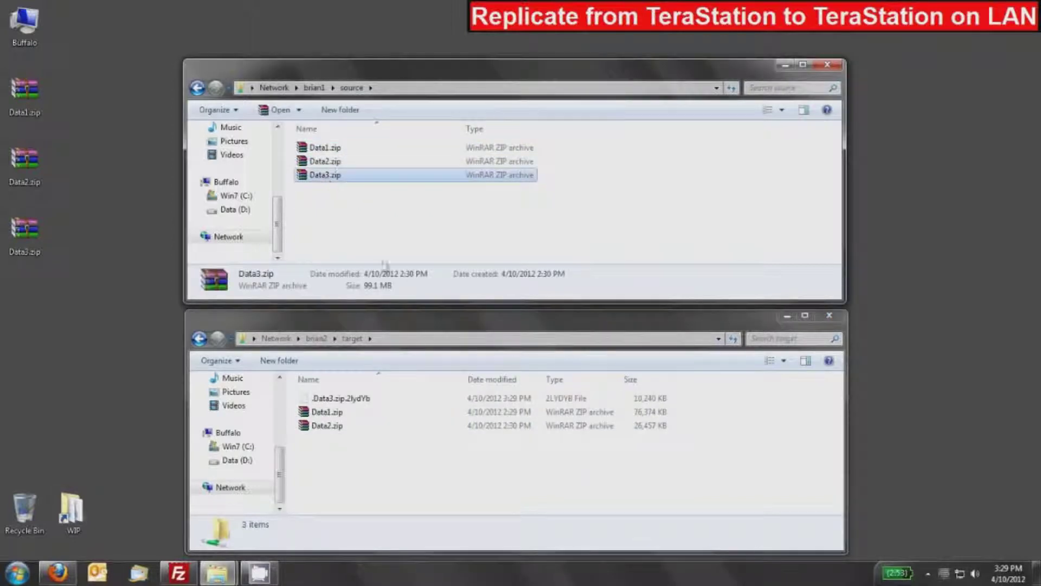
click(383, 477)
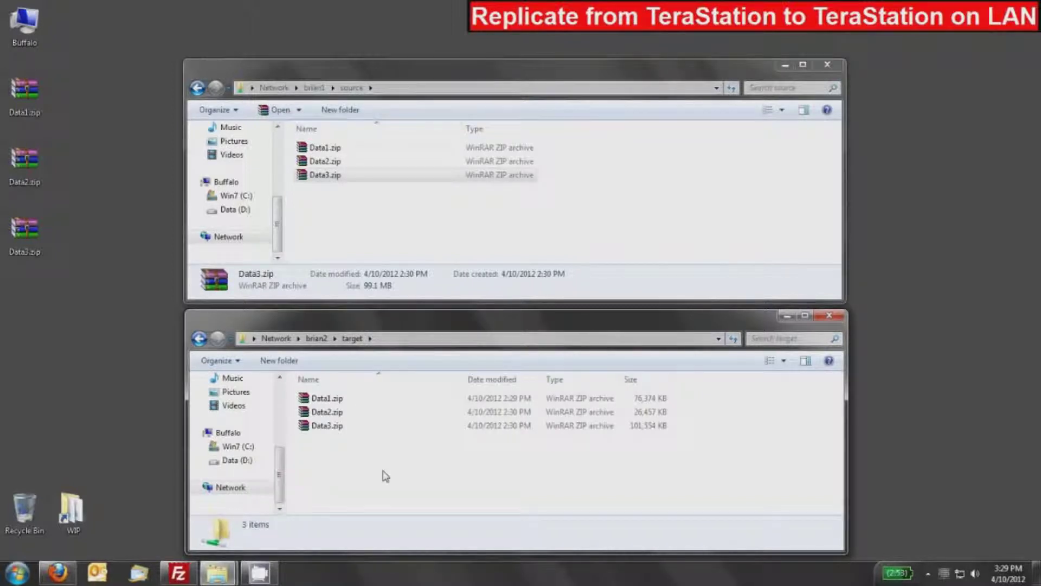
click(404, 245)
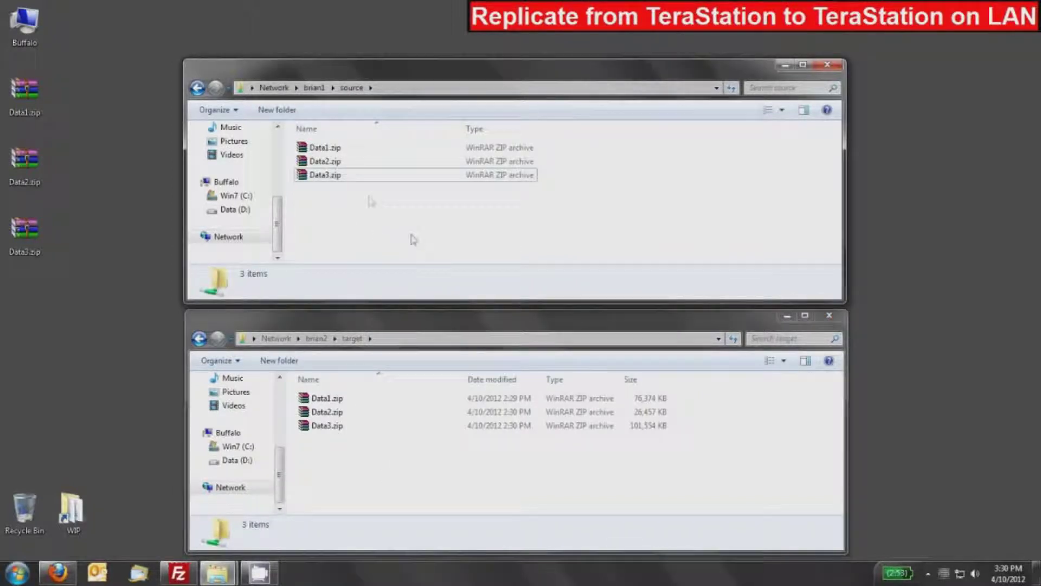
click(321, 152)
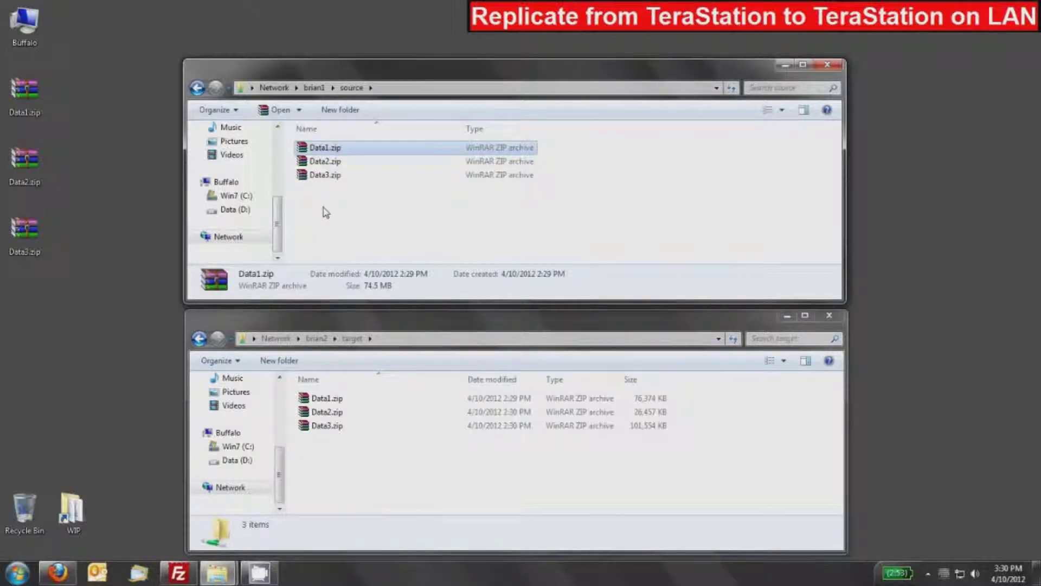
- Delete Data1.zip from Brian1's source share
key(Delete)
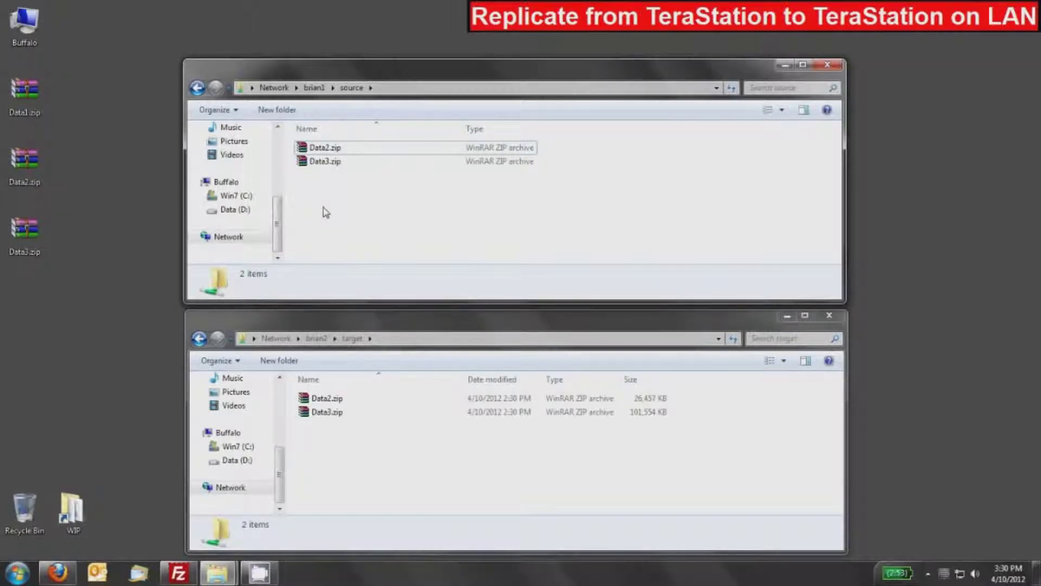
- Create a 'New folder' in Brian1's source share, then return to the TeraStation backup page
right_click(325, 212)
mouse_move(361, 358)
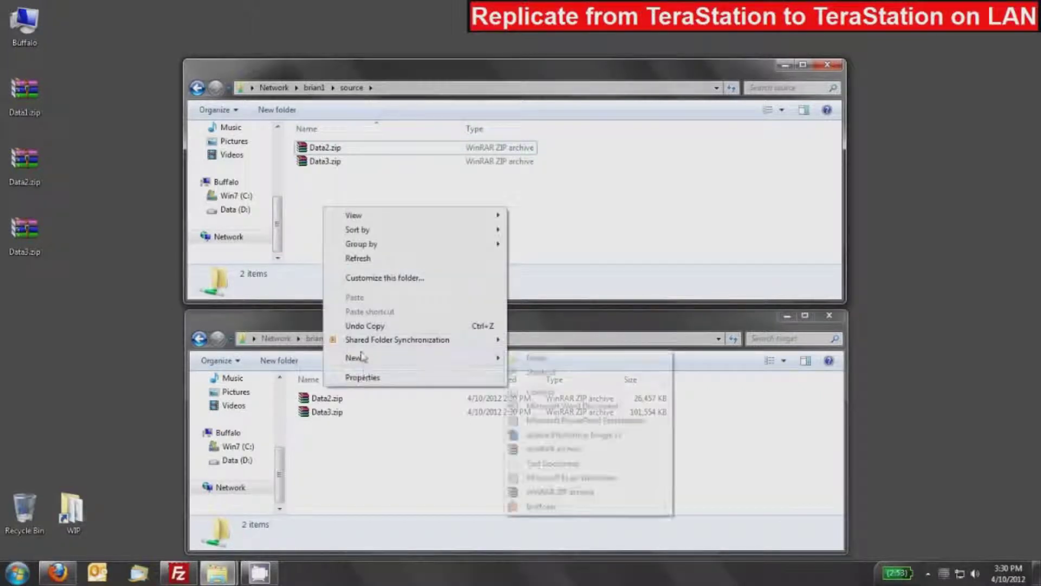
click(525, 358)
click(367, 224)
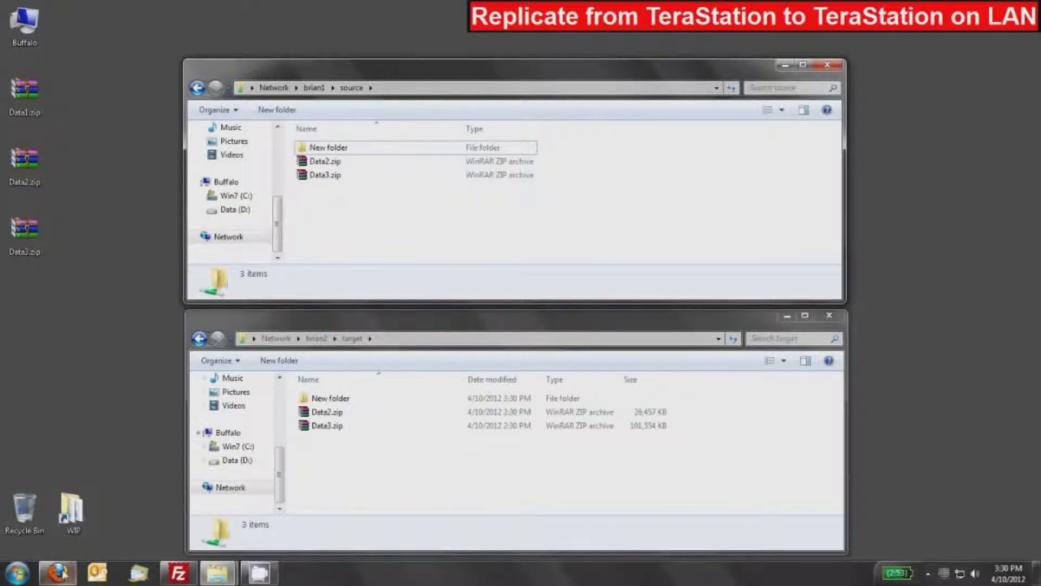
click(87, 488)
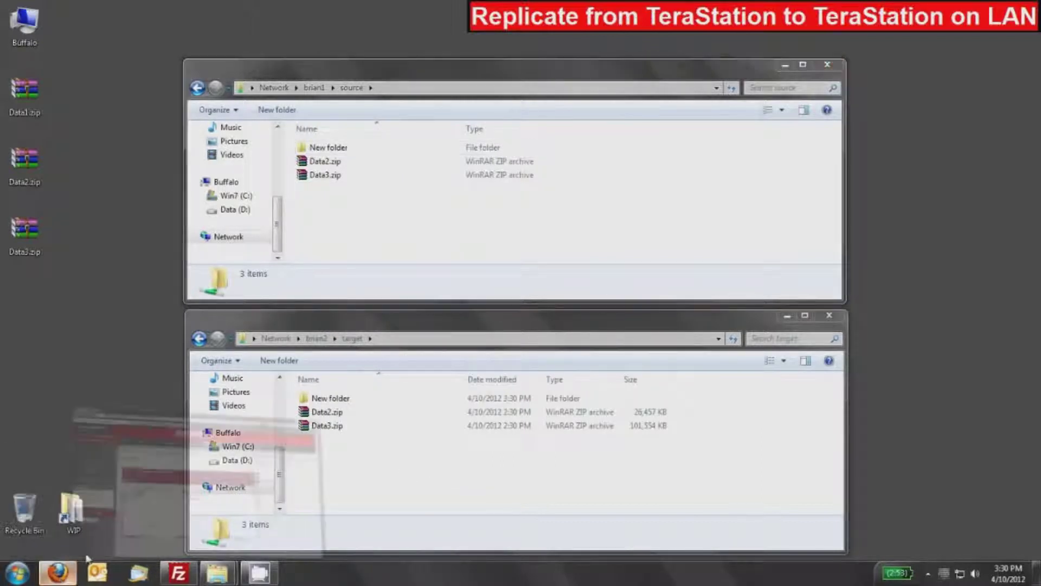